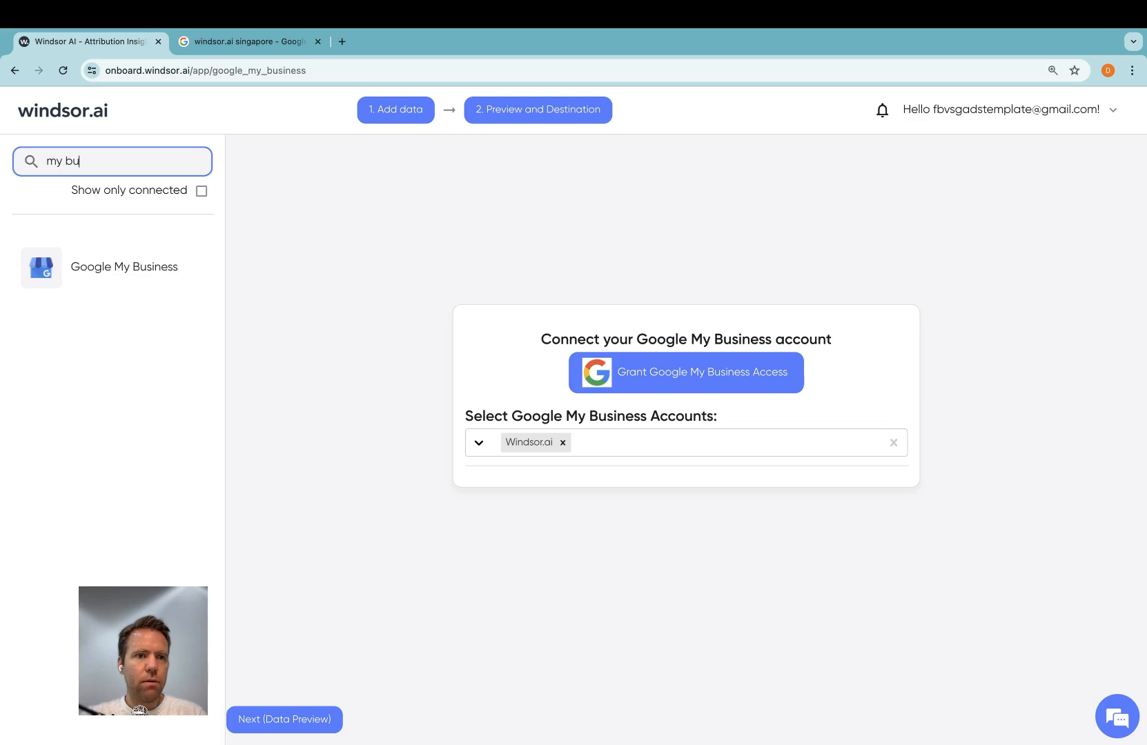
- Open the Google My Business connector and add the second Windsor.ai location to the selected accounts
{"action": "left_click", "coordinate": [112, 266]}
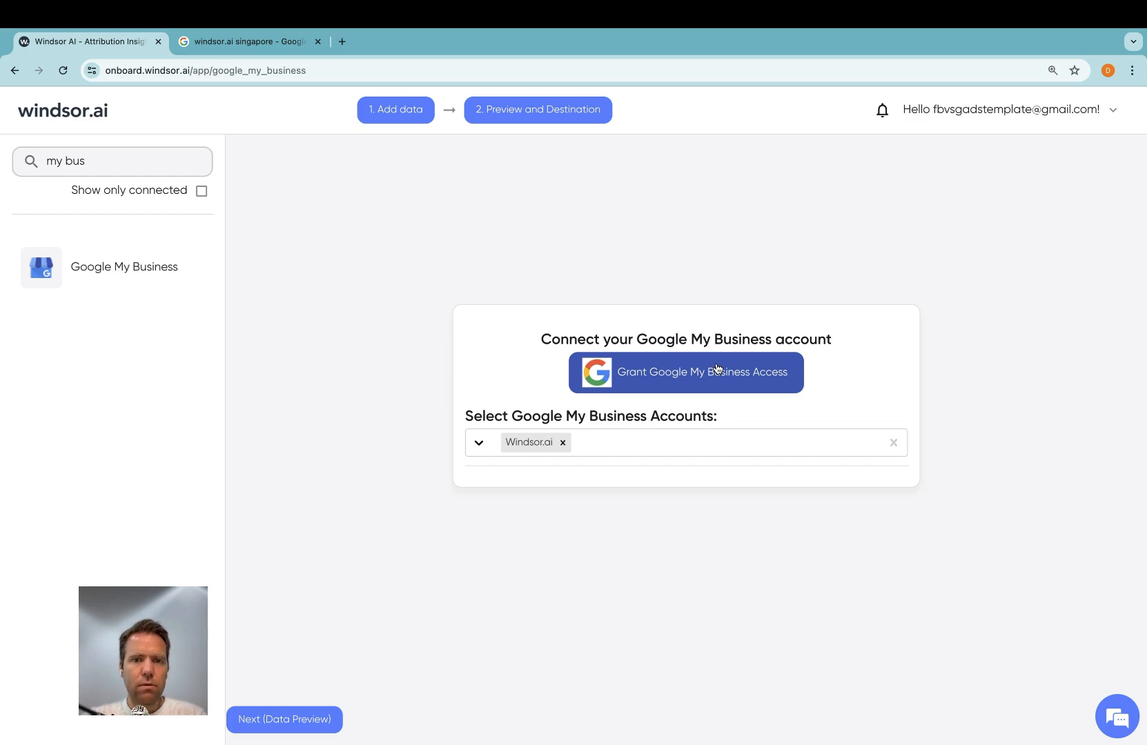
{"action": "left_click", "coordinate": [659, 443]}
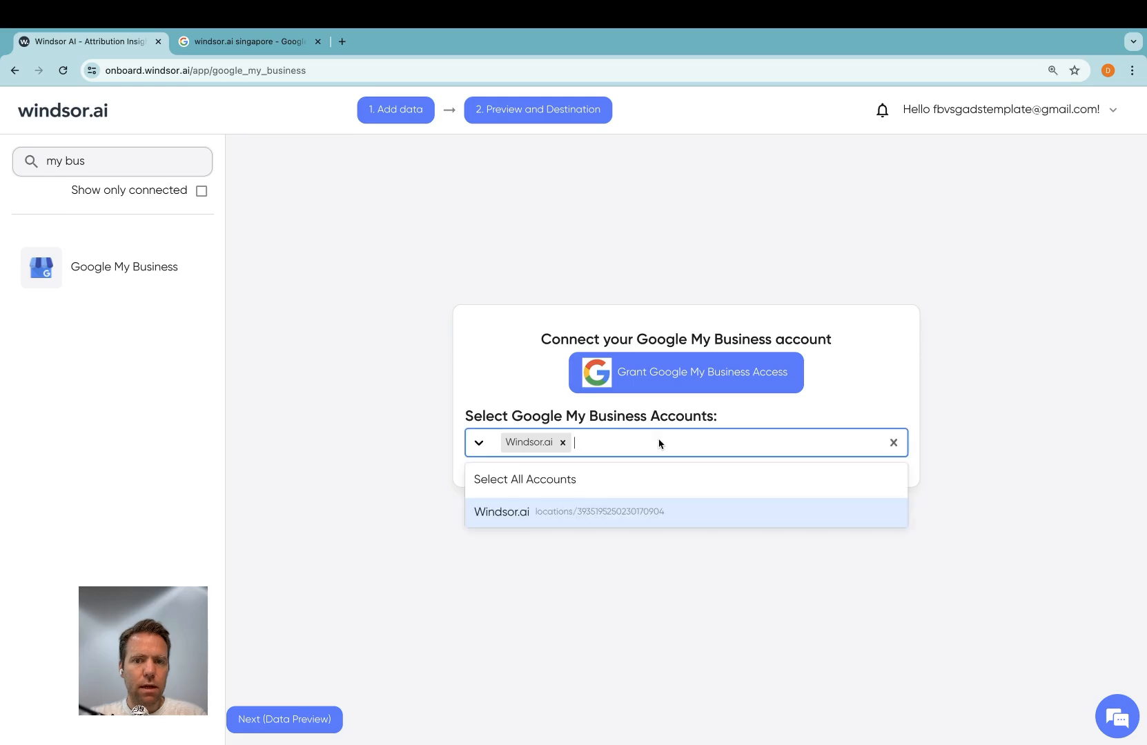
{"action": "left_click", "coordinate": [575, 512]}
{"action": "left_click", "coordinate": [482, 385]}
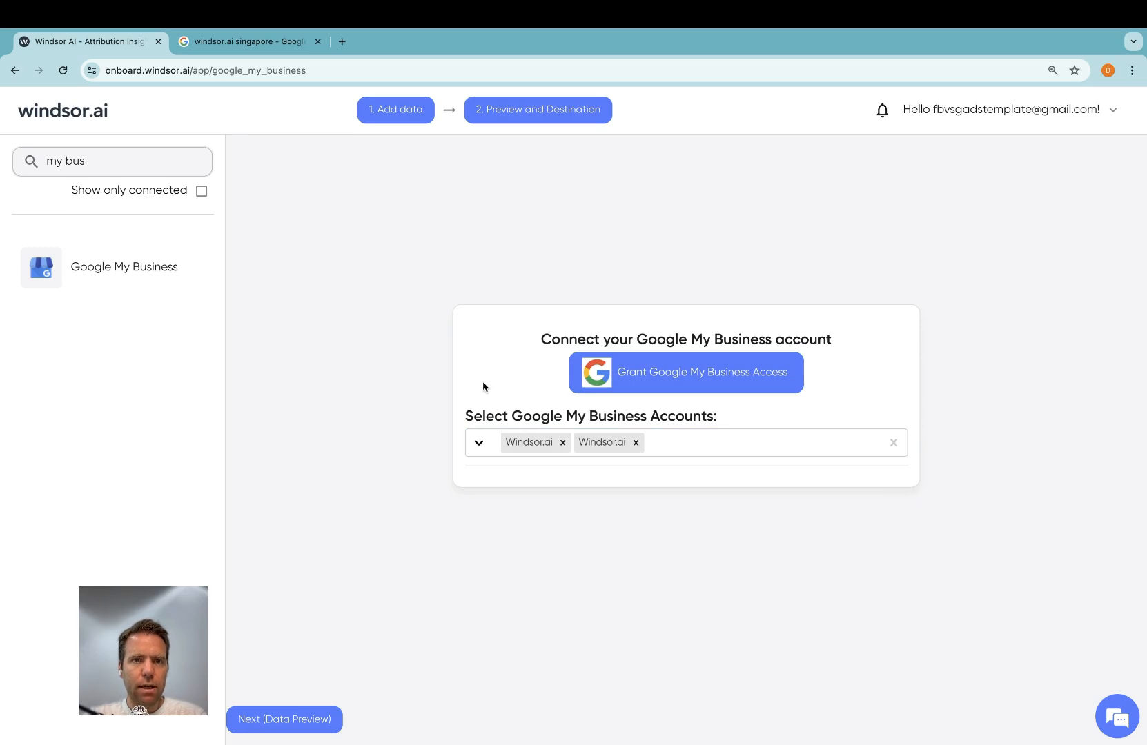
- Preview the connector data, choose Google Sheets as the data destination and open its add-on installation page
{"action": "left_click", "coordinate": [555, 116]}
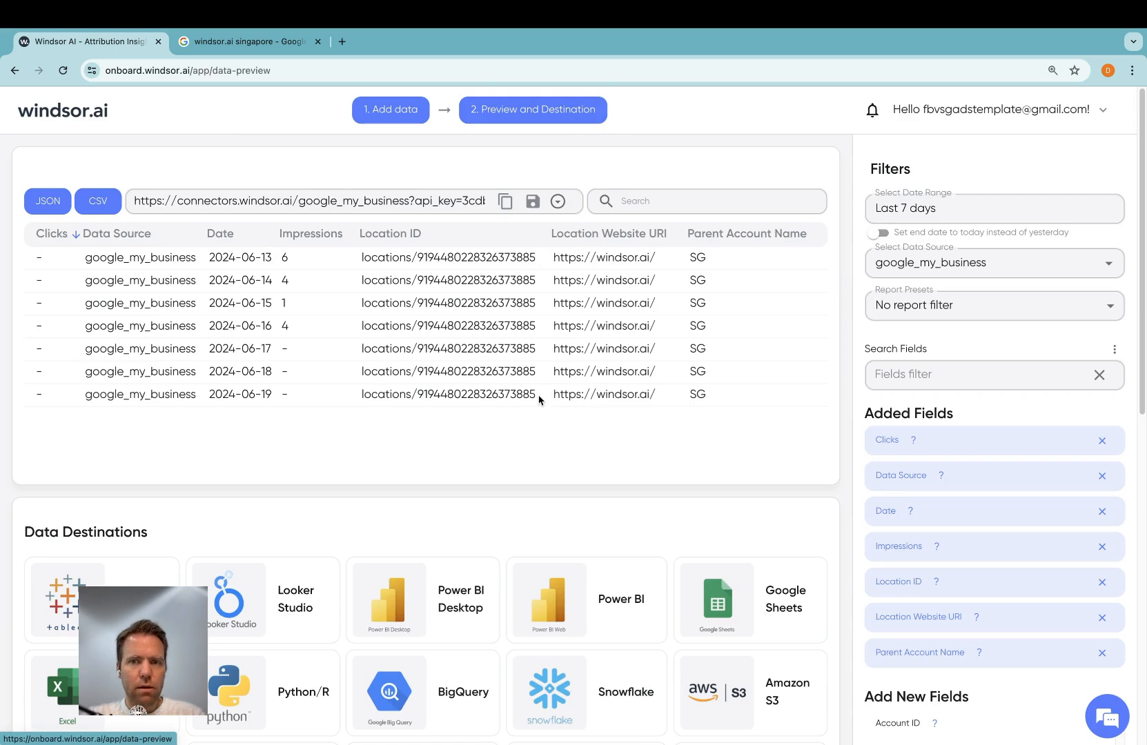
{"action": "scroll", "coordinate": [528, 483], "scroll_direction": "down", "scroll_amount": 1}
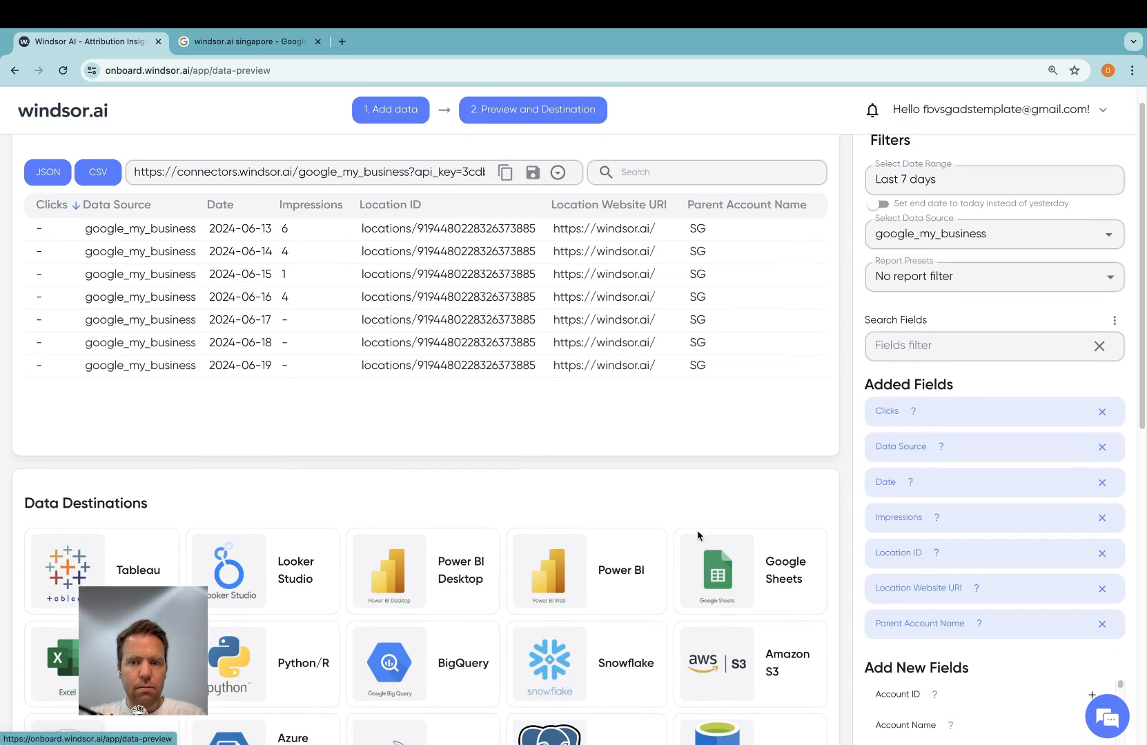
{"action": "left_click", "coordinate": [778, 594]}
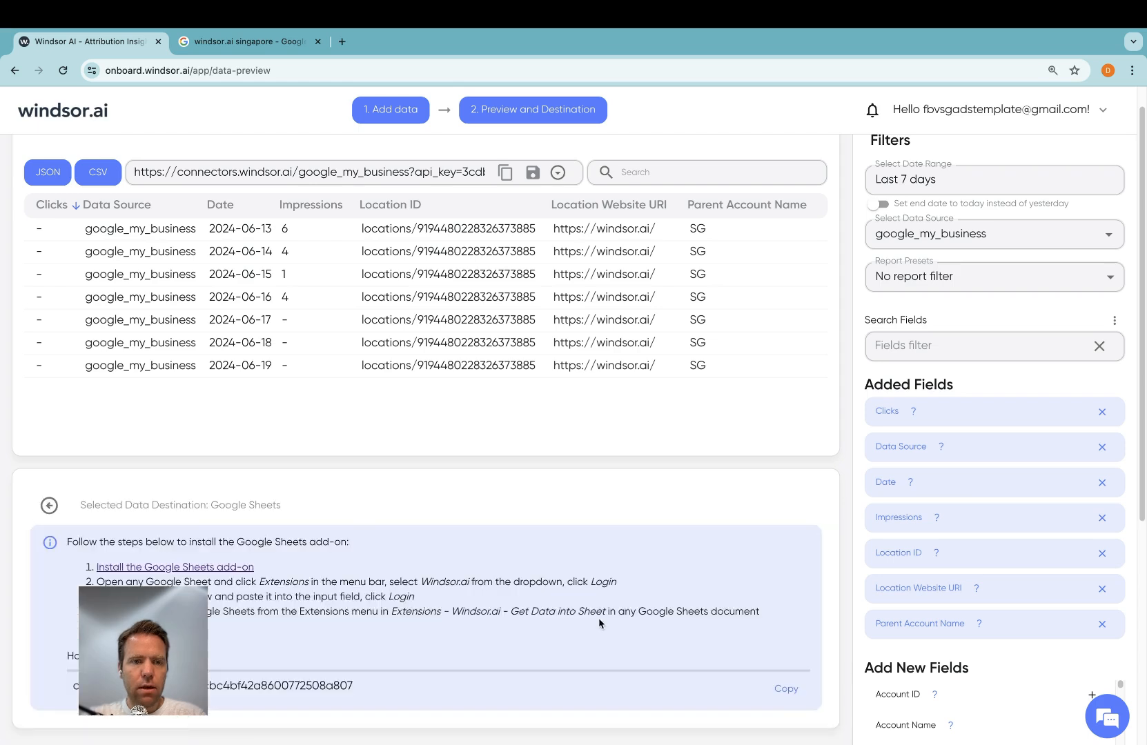
{"action": "left_click", "coordinate": [137, 572]}
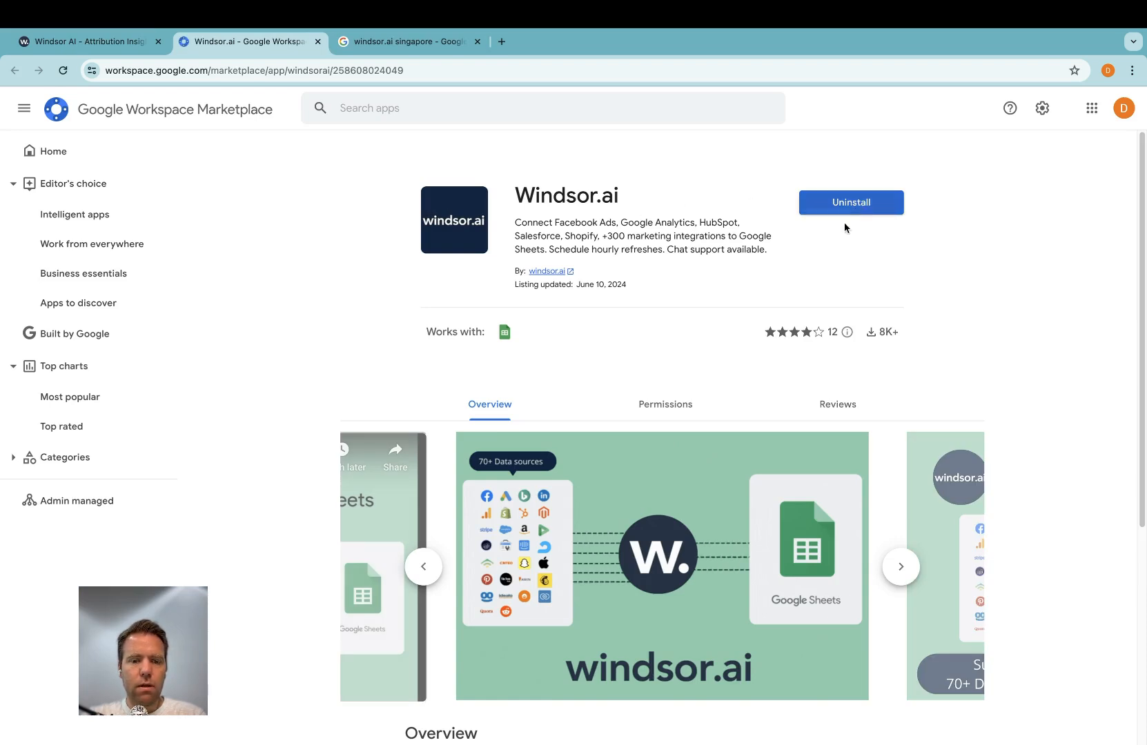
- Create a new blank Google Sheets spreadsheet in a separate browser tab using sheets.new
{"action": "key", "text": "super+t"}
{"action": "type", "text": "shee"}
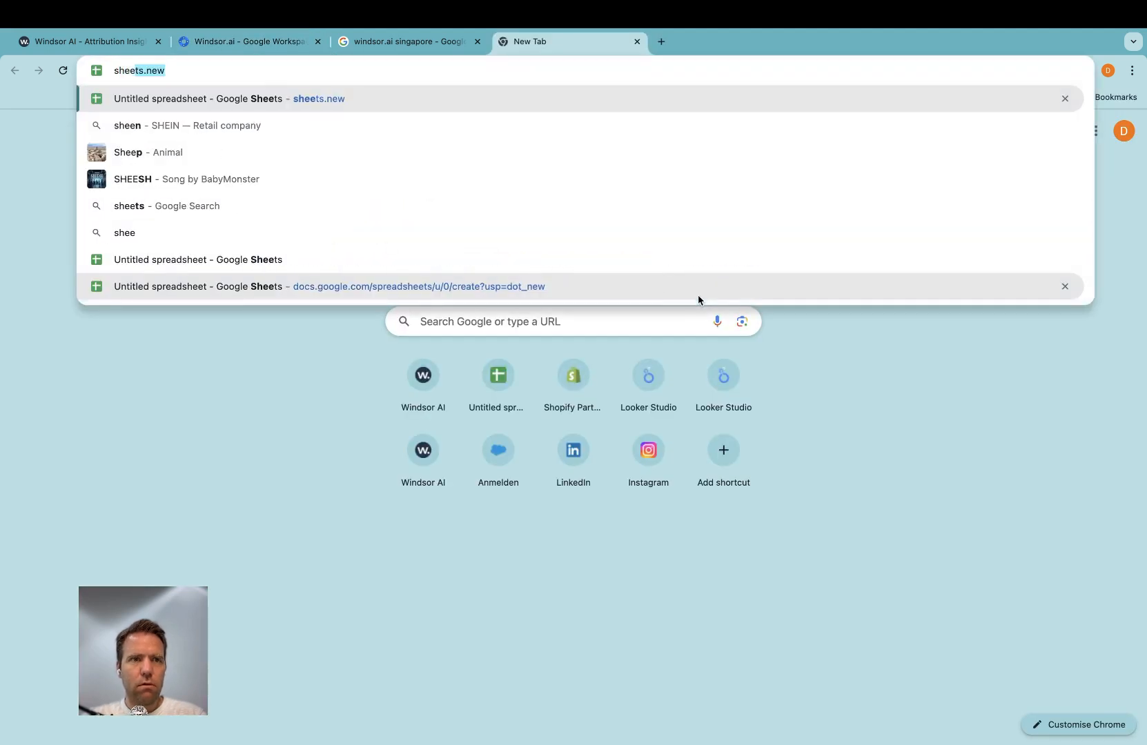
{"action": "key", "text": "Return"}
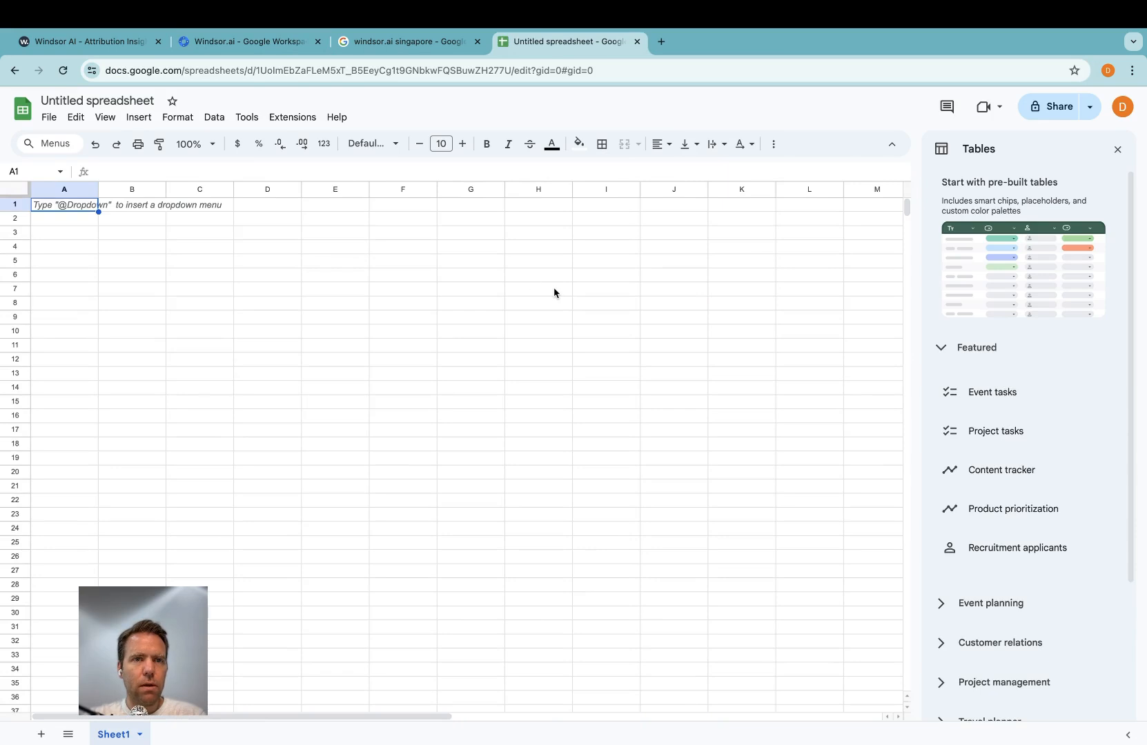
- Look up the Windsor.ai add-on's login option and the API key on the Google Sheets destination page
{"action": "left_click", "coordinate": [299, 117]}
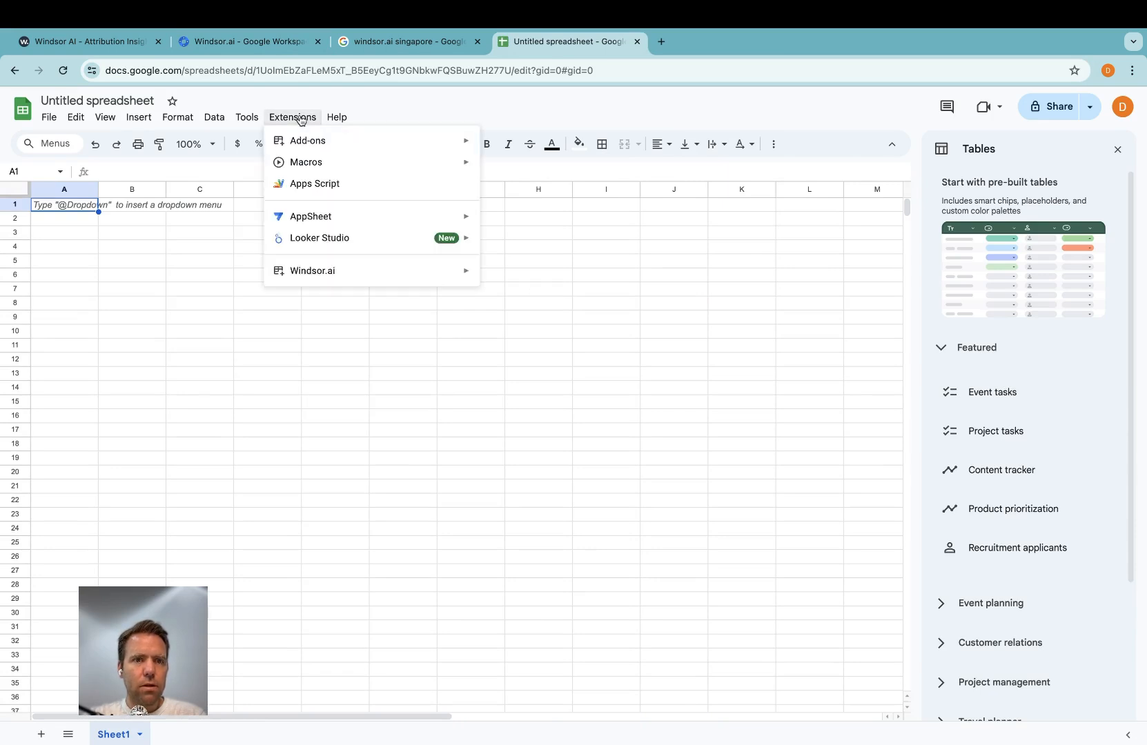
{"action": "mouse_move", "coordinate": [323, 282]}
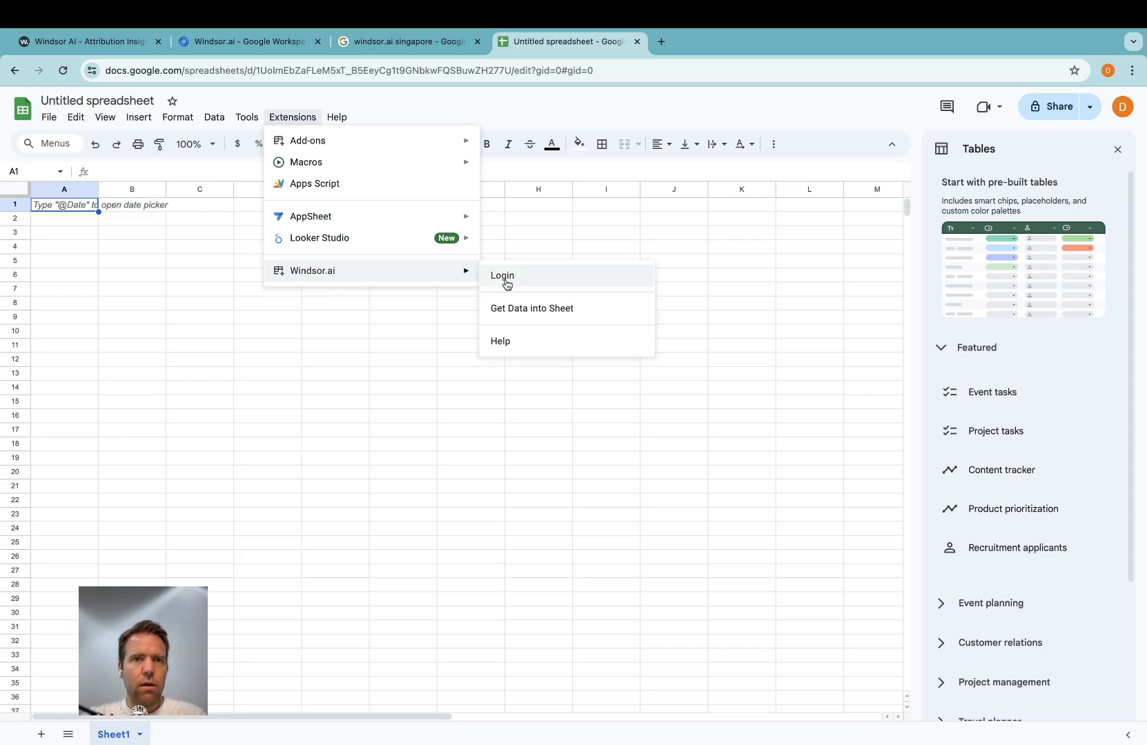
{"action": "left_click", "coordinate": [104, 43]}
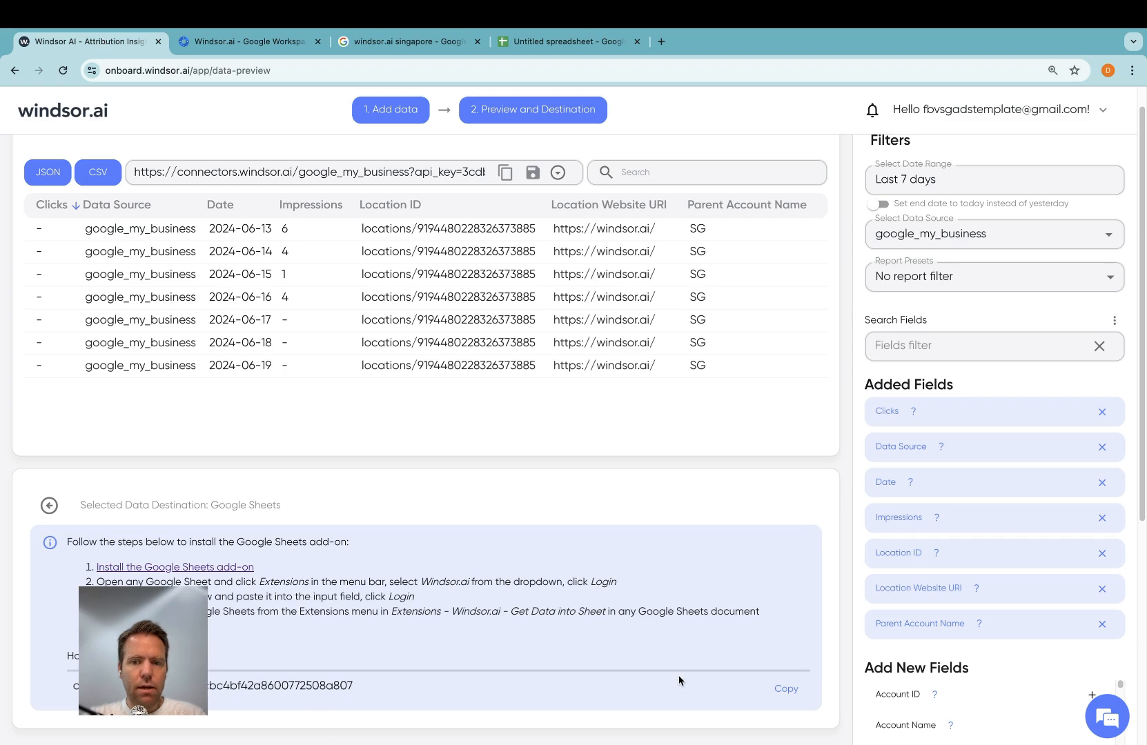
{"action": "left_click", "coordinate": [552, 43]}
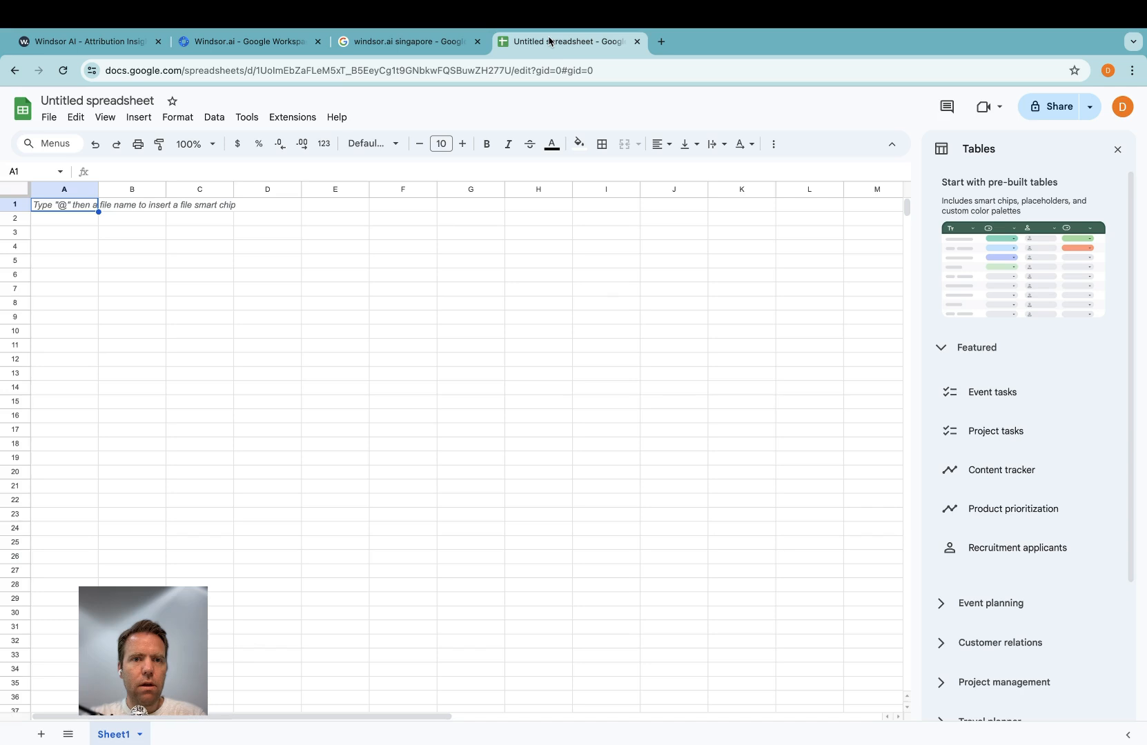
- Open the Windsor.ai add-on's Get Data into Sheet function and start a new query
{"action": "left_click", "coordinate": [281, 121]}
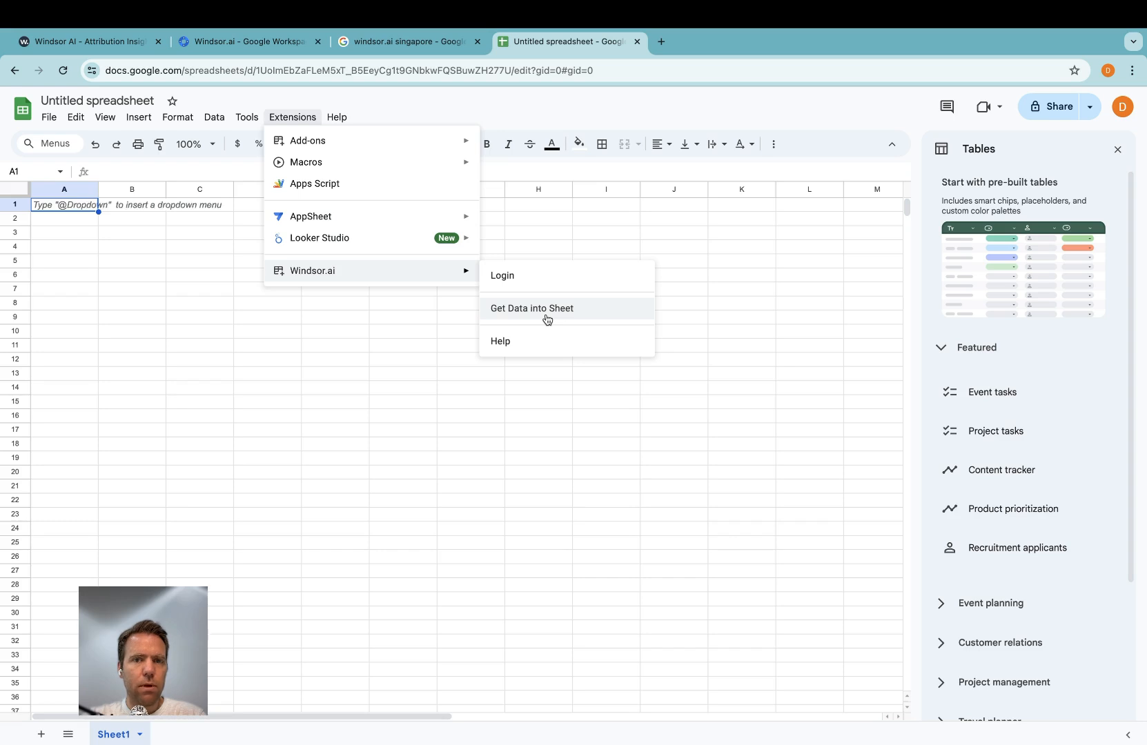
{"action": "left_click", "coordinate": [547, 319]}
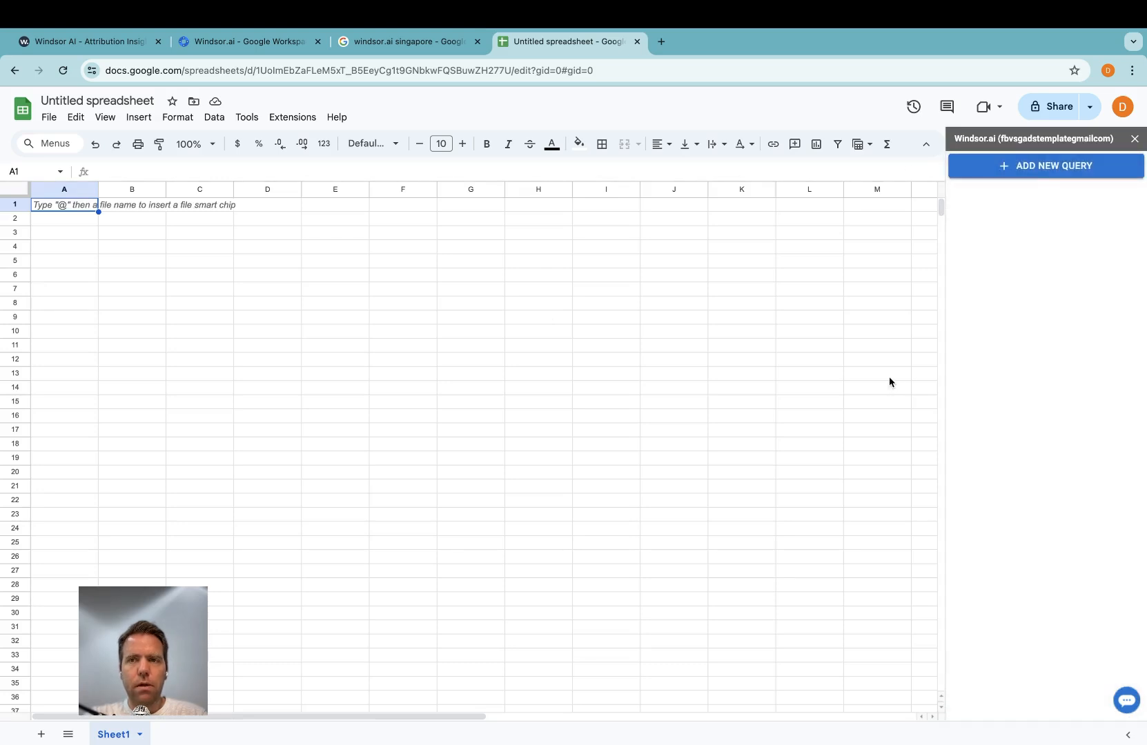
{"action": "left_click", "coordinate": [1032, 172]}
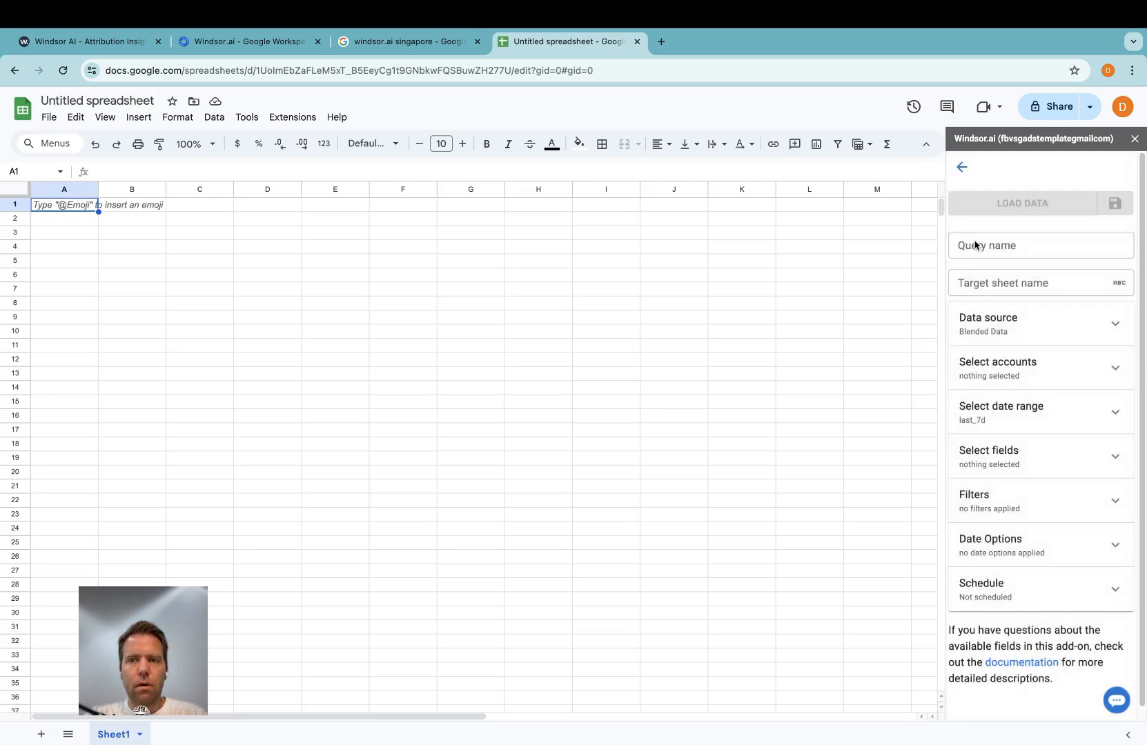
- Name the query gmb and set its target sheet to Sheet1
{"action": "left_click", "coordinate": [986, 247]}
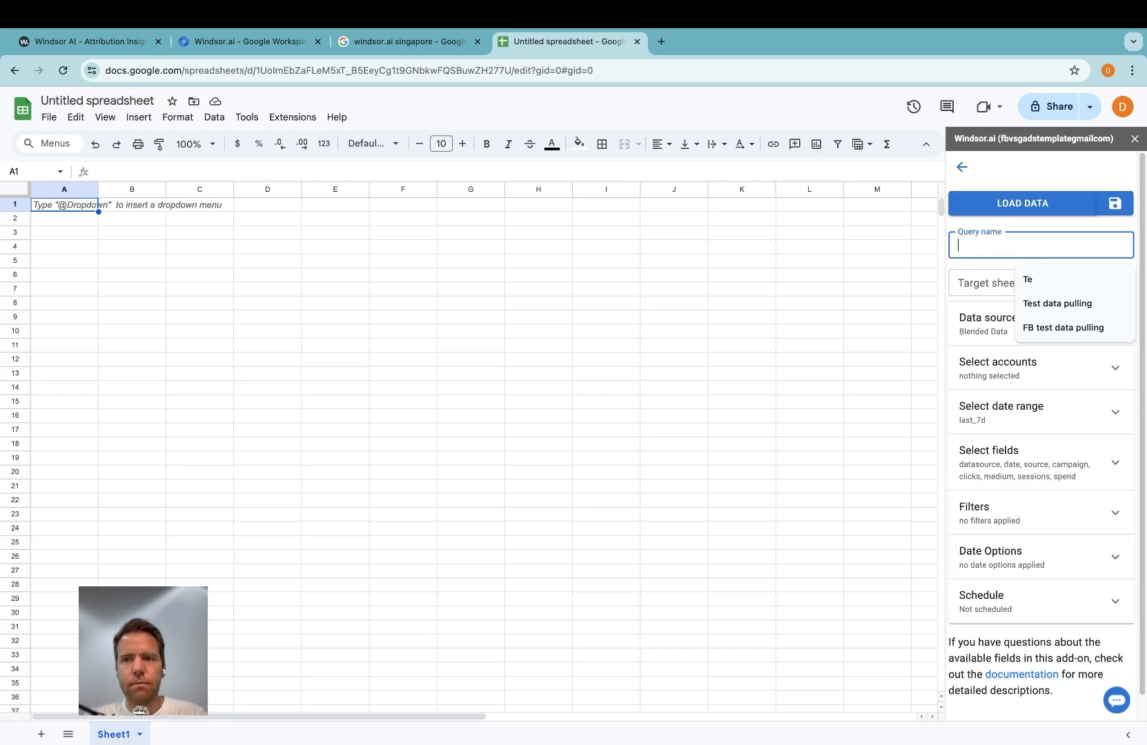
{"action": "type", "text": "gmb"}
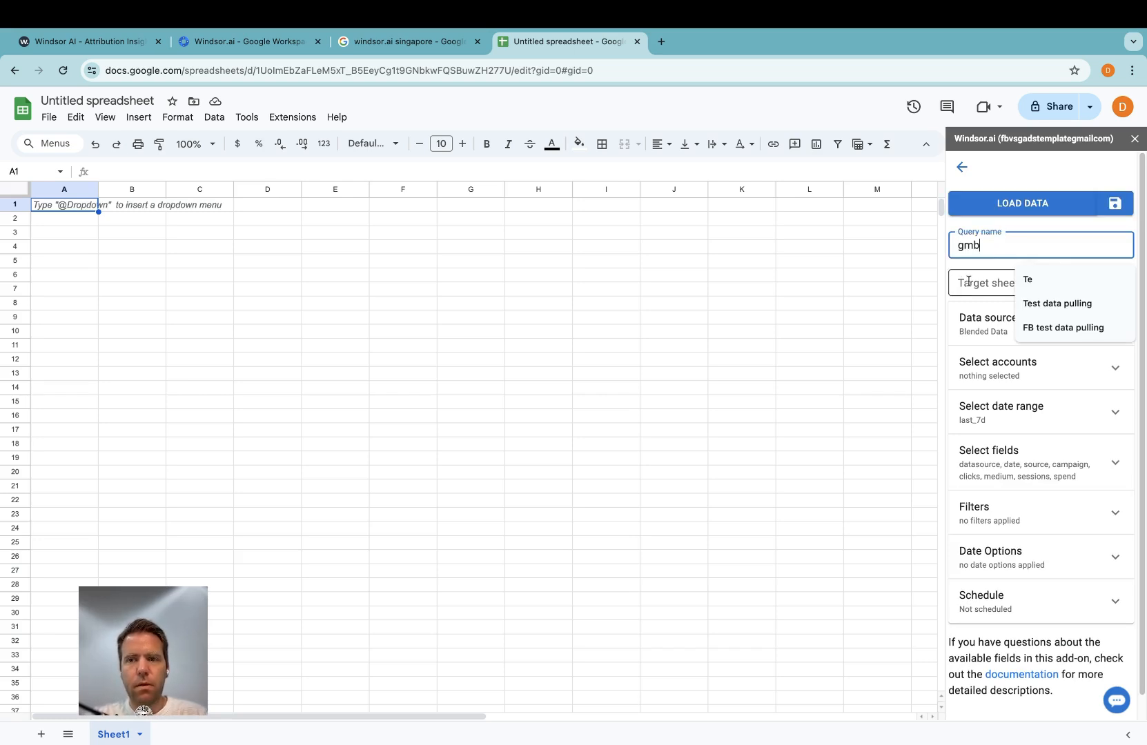
{"action": "left_click", "coordinate": [968, 281]}
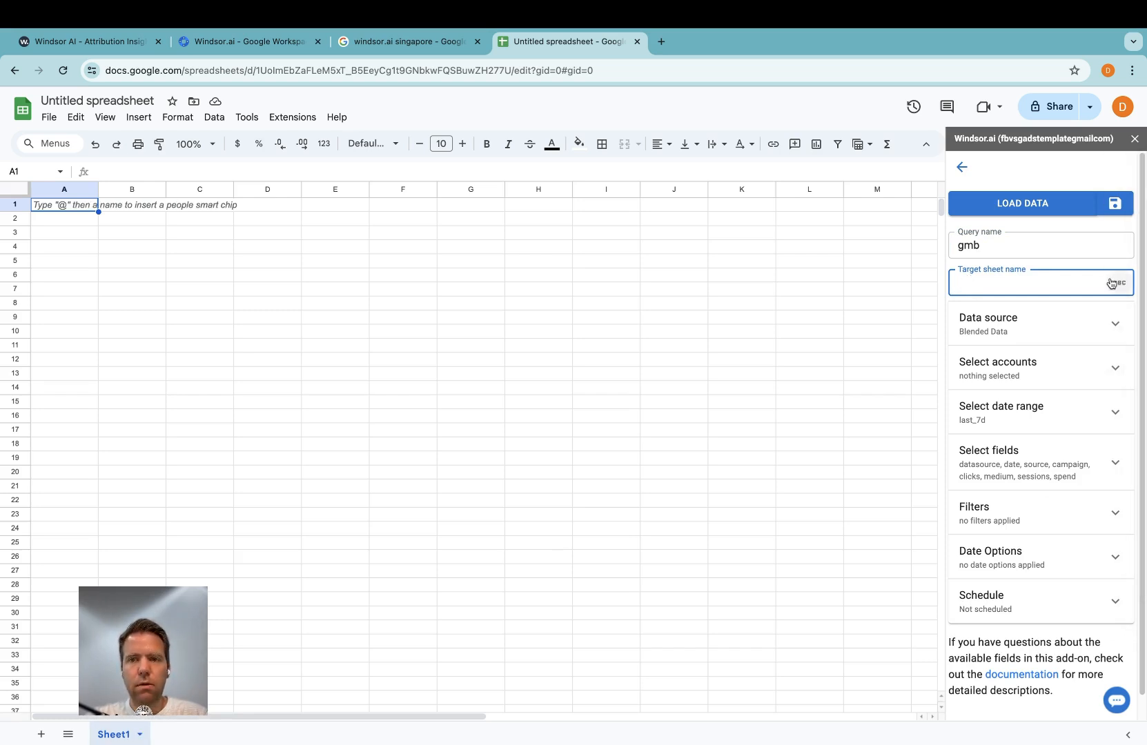
{"action": "type", "text": "S"}
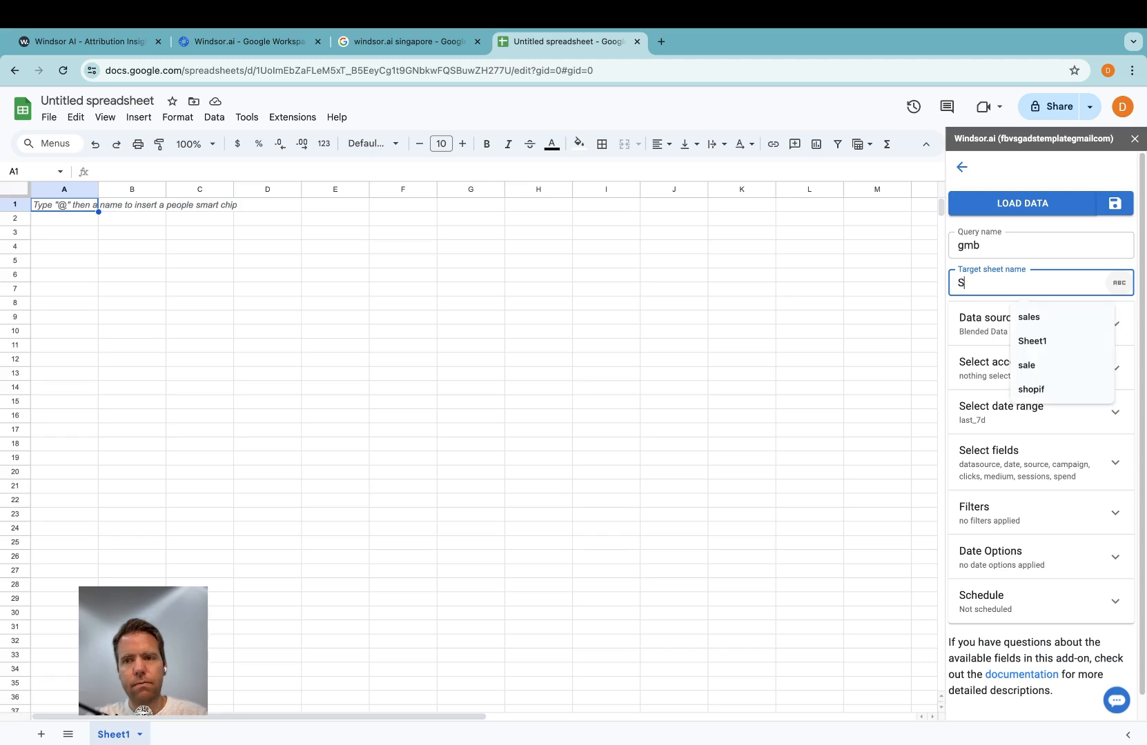
{"action": "type", "text": "heet1"}
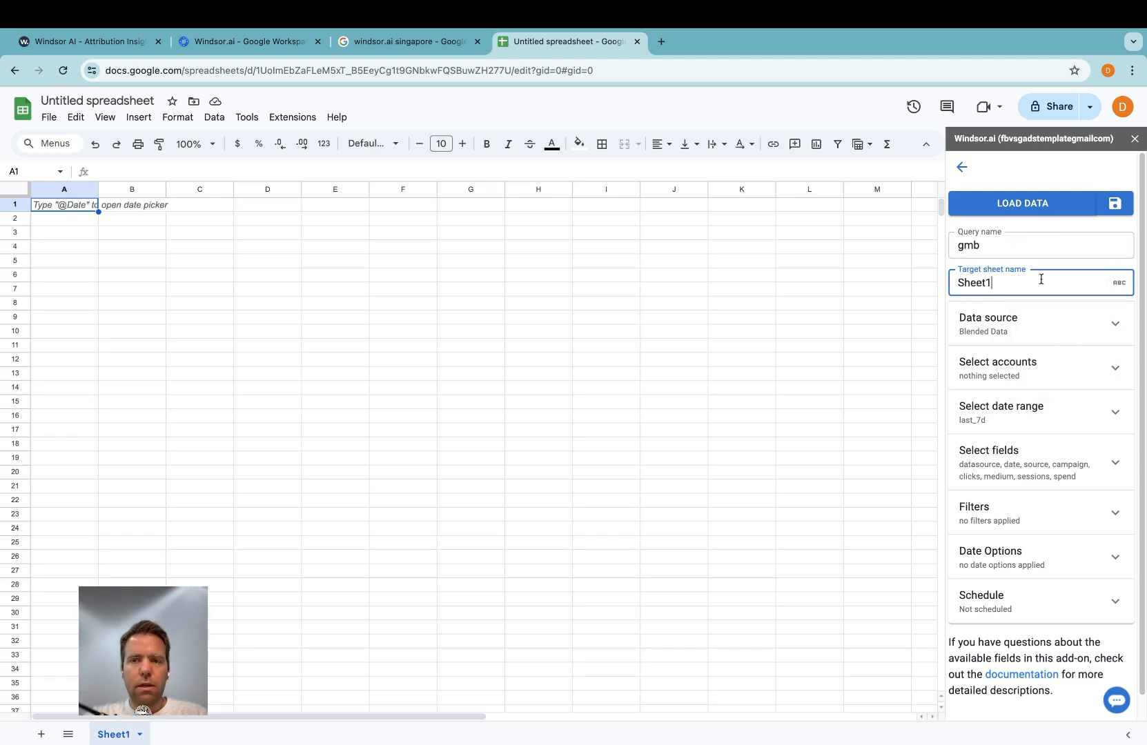
- Set the query's data source to google_my_business and check its available accounts without selecting any
{"action": "left_click", "coordinate": [1023, 320]}
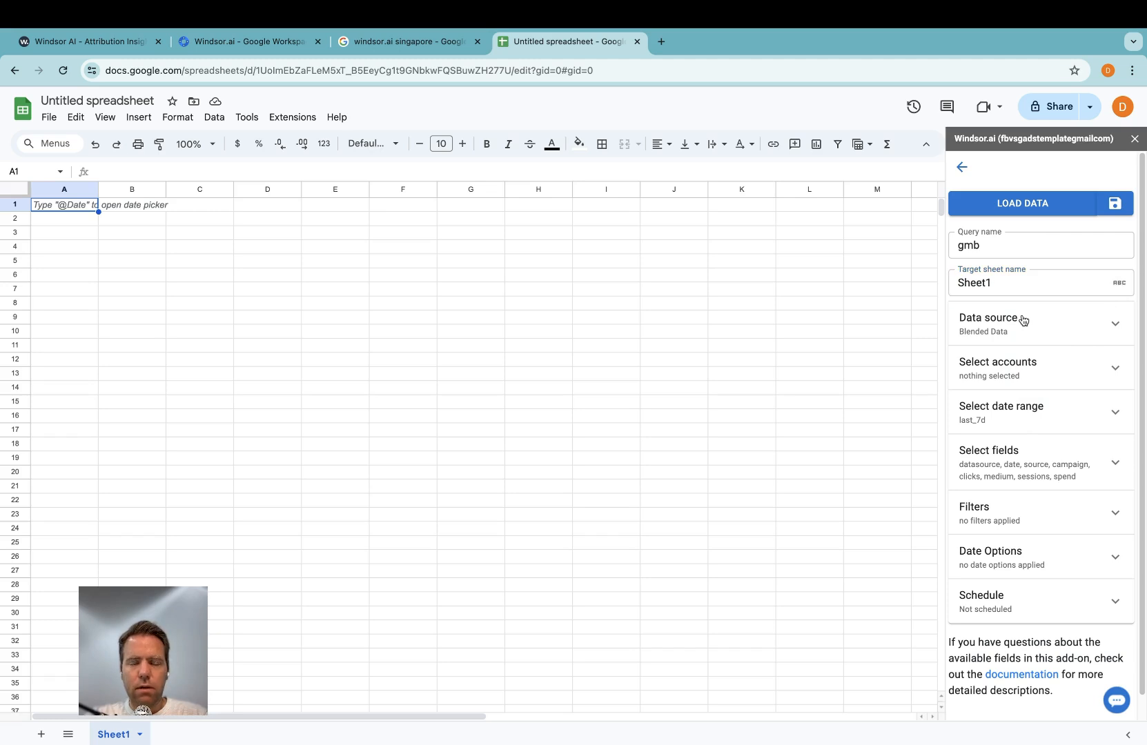
{"action": "left_click", "coordinate": [1022, 366]}
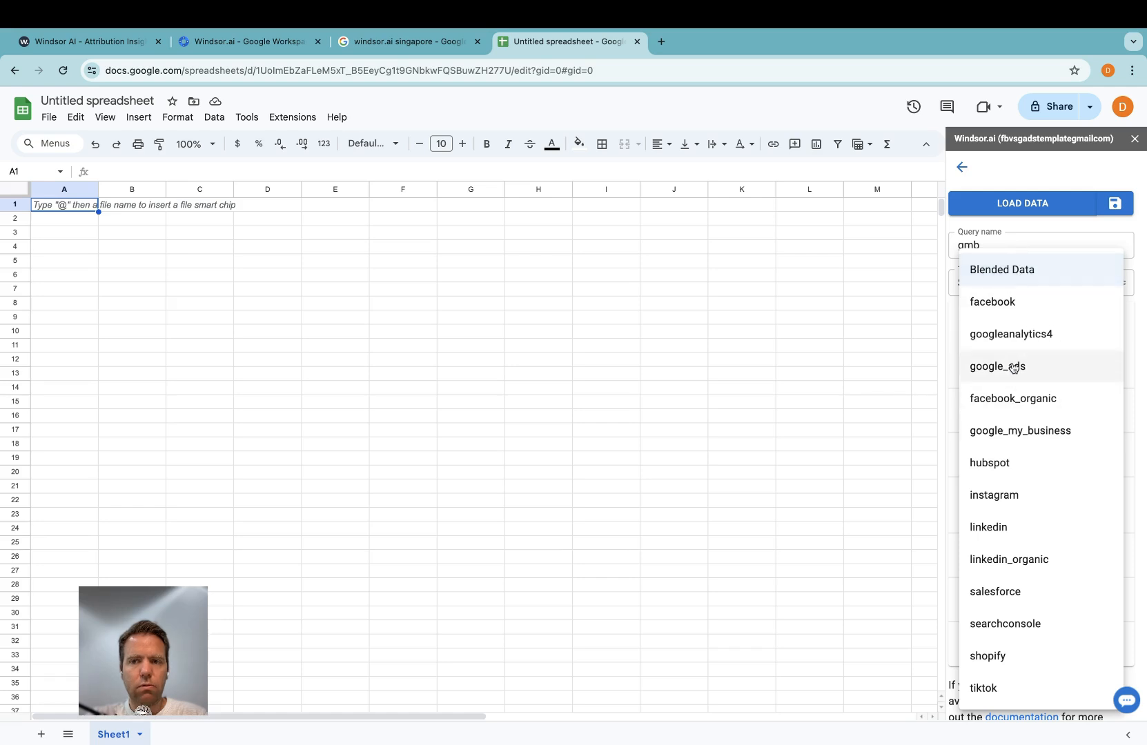
{"action": "left_click", "coordinate": [1017, 431]}
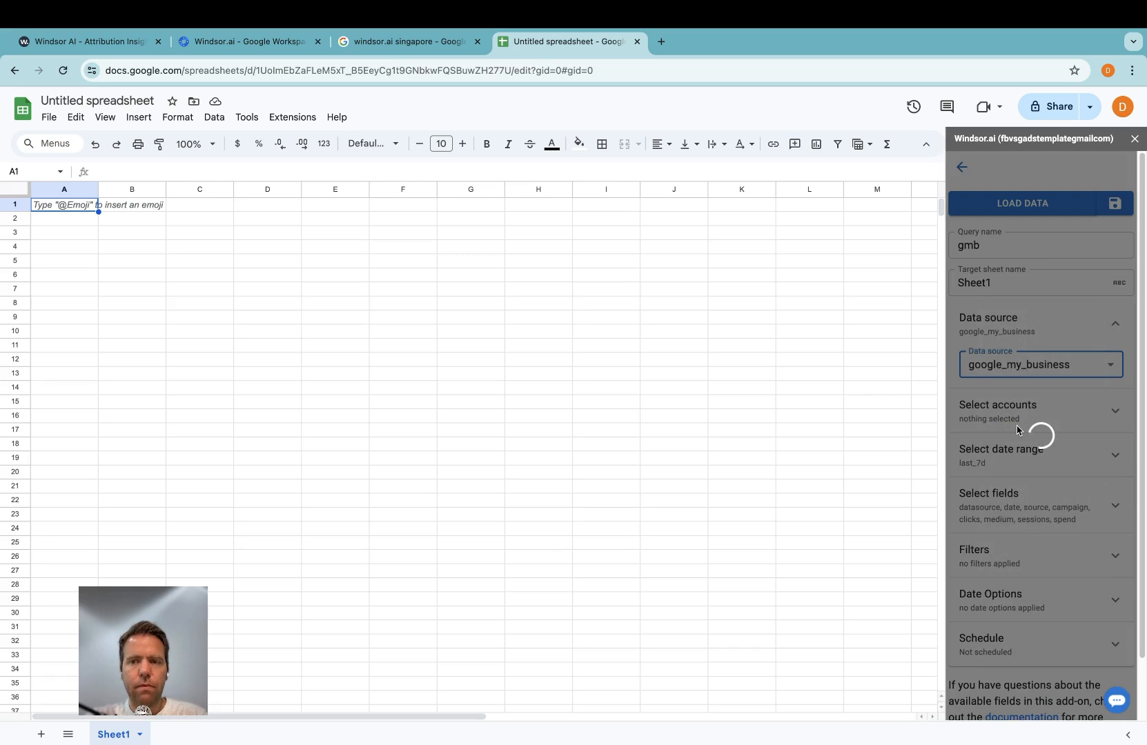
{"action": "left_click", "coordinate": [1006, 414]}
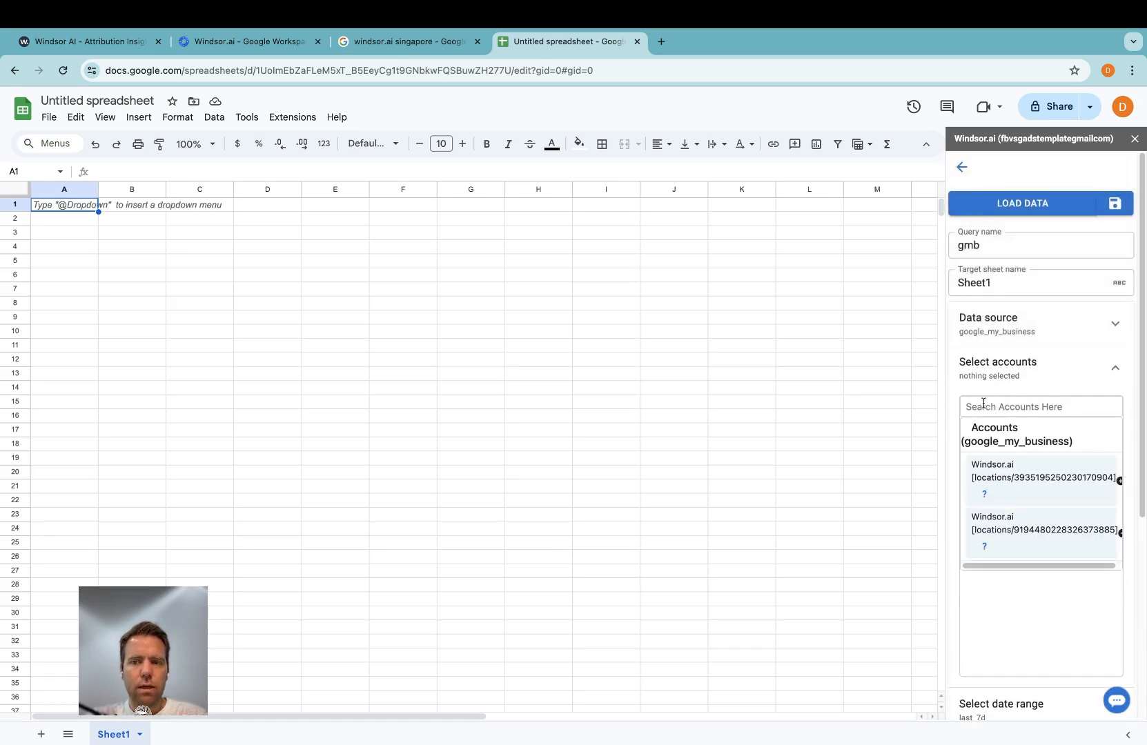
{"action": "left_click", "coordinate": [1102, 371]}
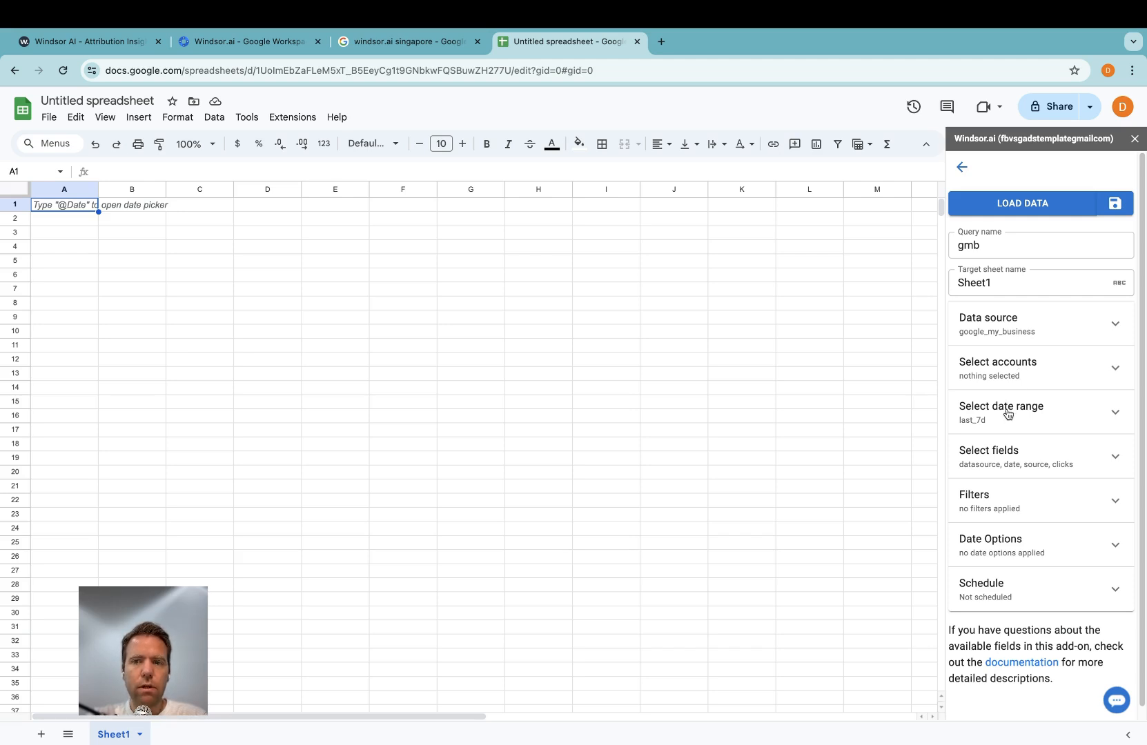
- Add the Location ID, Location Title and Location Address Organization fields to the query
{"action": "left_click", "coordinate": [1007, 457]}
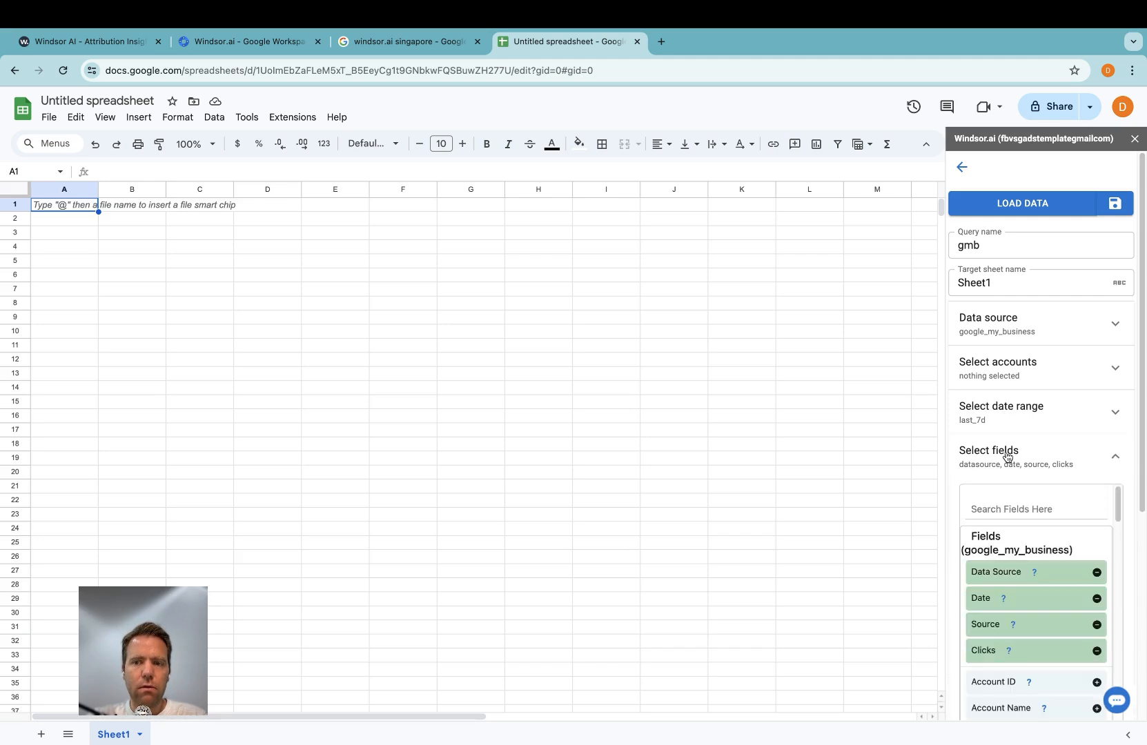
{"action": "left_click", "coordinate": [1006, 505]}
{"action": "type", "text": "lca"}
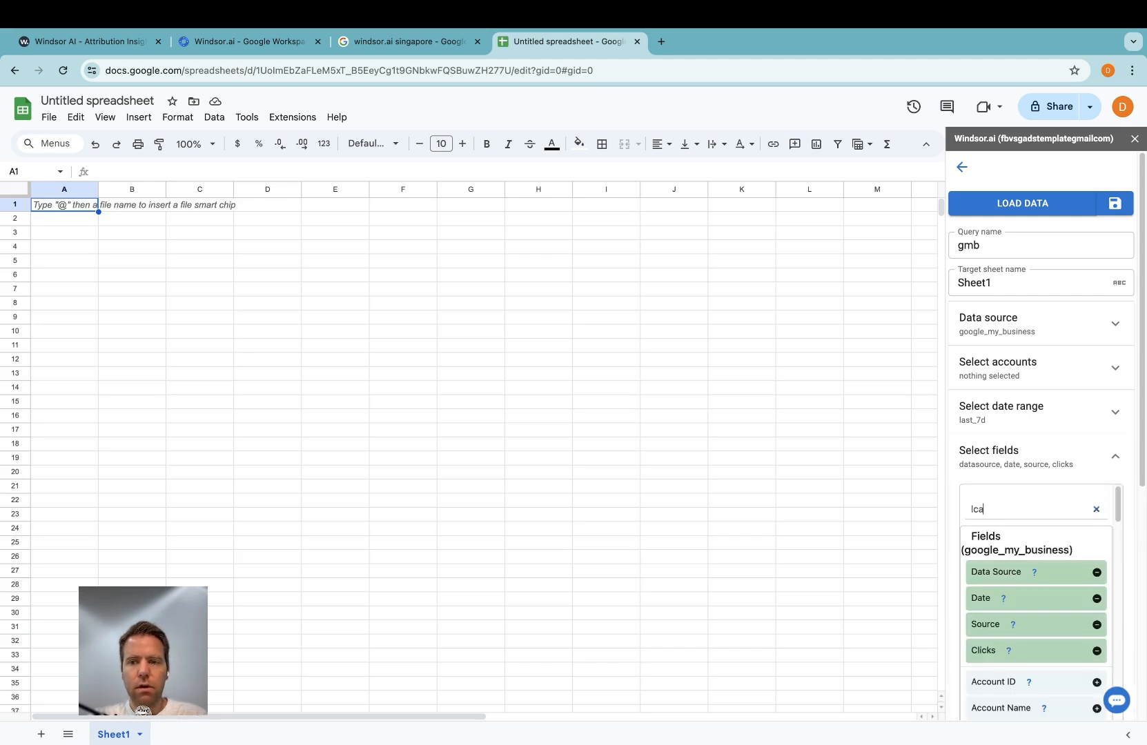
{"action": "scroll", "coordinate": [1019, 487], "scroll_direction": "down", "scroll_amount": 3}
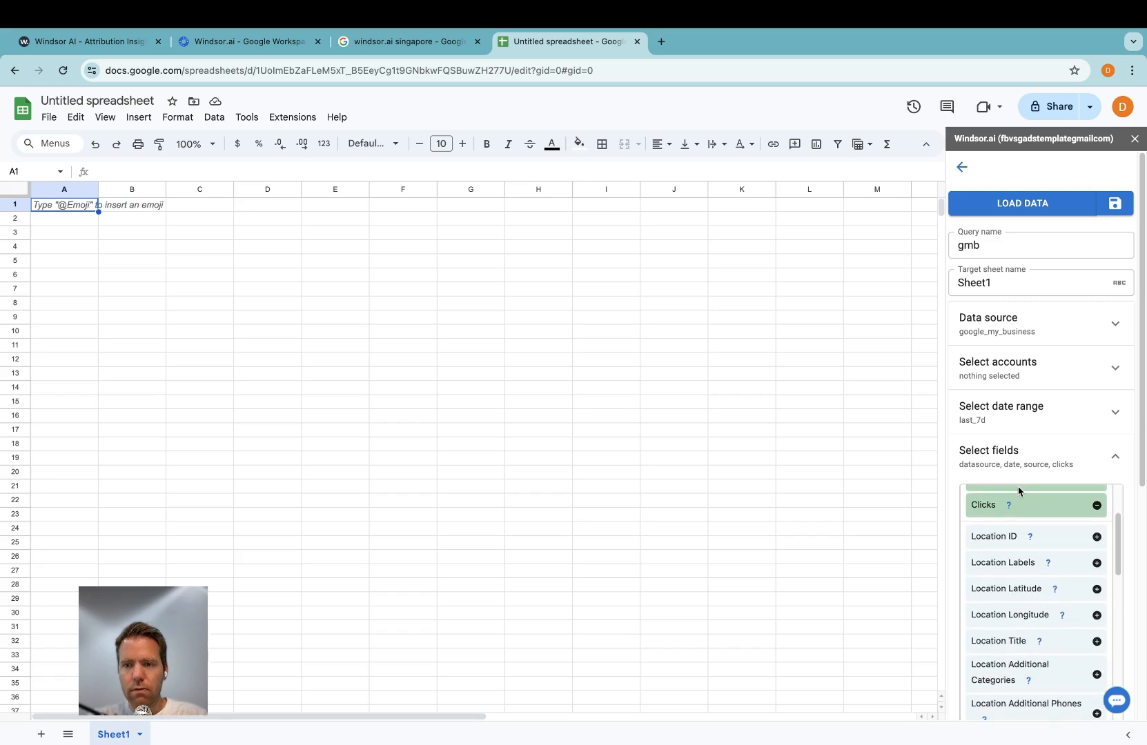
{"action": "left_click", "coordinate": [998, 545]}
{"action": "left_click", "coordinate": [1006, 655]}
{"action": "scroll", "coordinate": [1011, 656], "scroll_direction": "down", "scroll_amount": 2}
{"action": "scroll", "coordinate": [1012, 655], "scroll_direction": "down", "scroll_amount": 3}
{"action": "left_click", "coordinate": [1011, 617]}
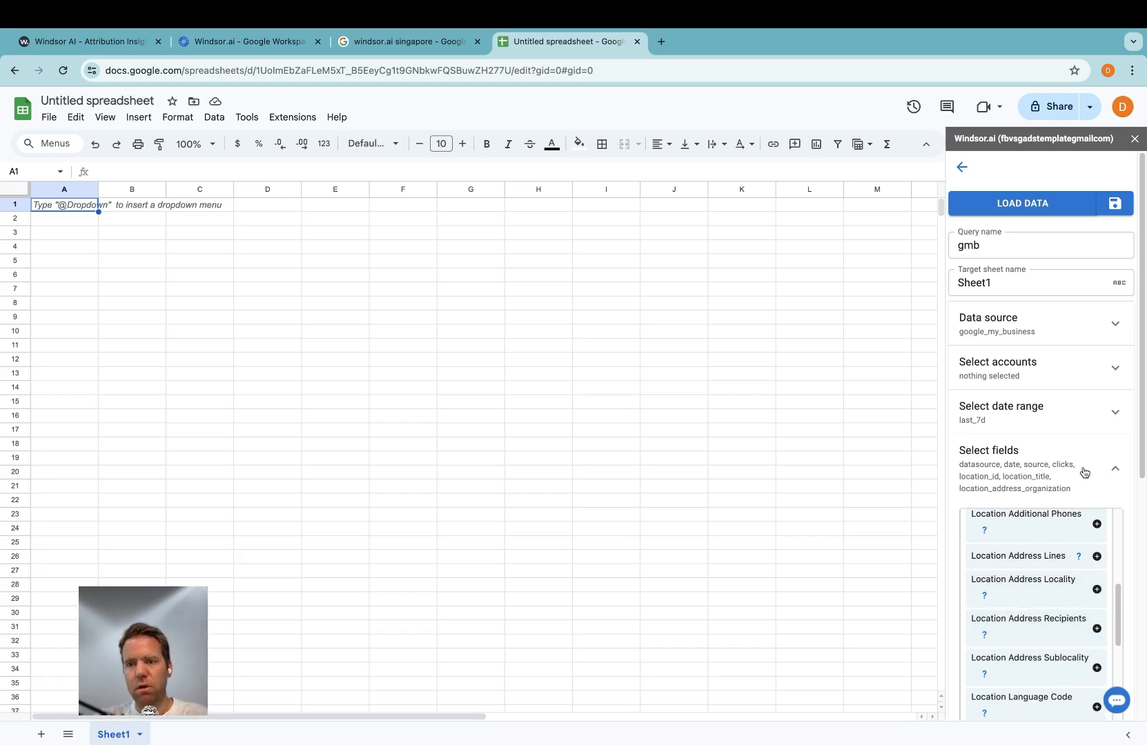
- Search the query fields for impressions and add the Impressions field
{"action": "scroll", "coordinate": [1043, 583], "scroll_direction": "up", "scroll_amount": 5}
{"action": "double_click", "coordinate": [1022, 533]}
{"action": "type", "text": "impress"}
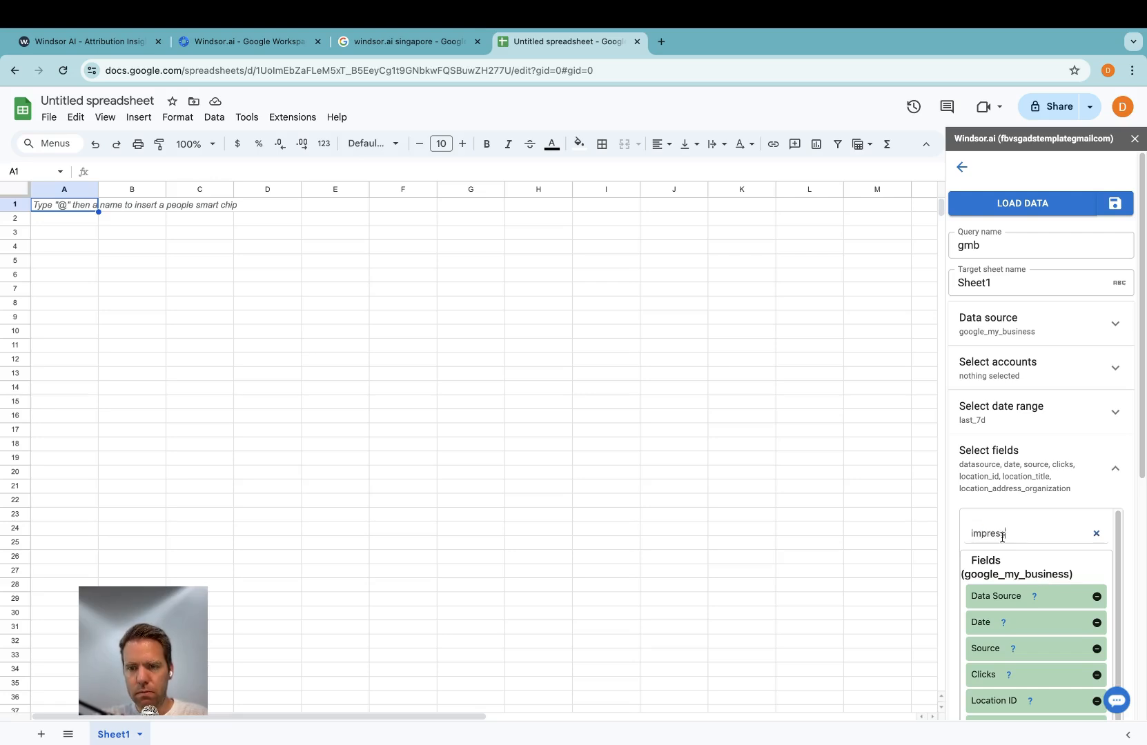
{"action": "type", "text": "ions"}
{"action": "scroll", "coordinate": [1029, 659], "scroll_direction": "down", "scroll_amount": 3}
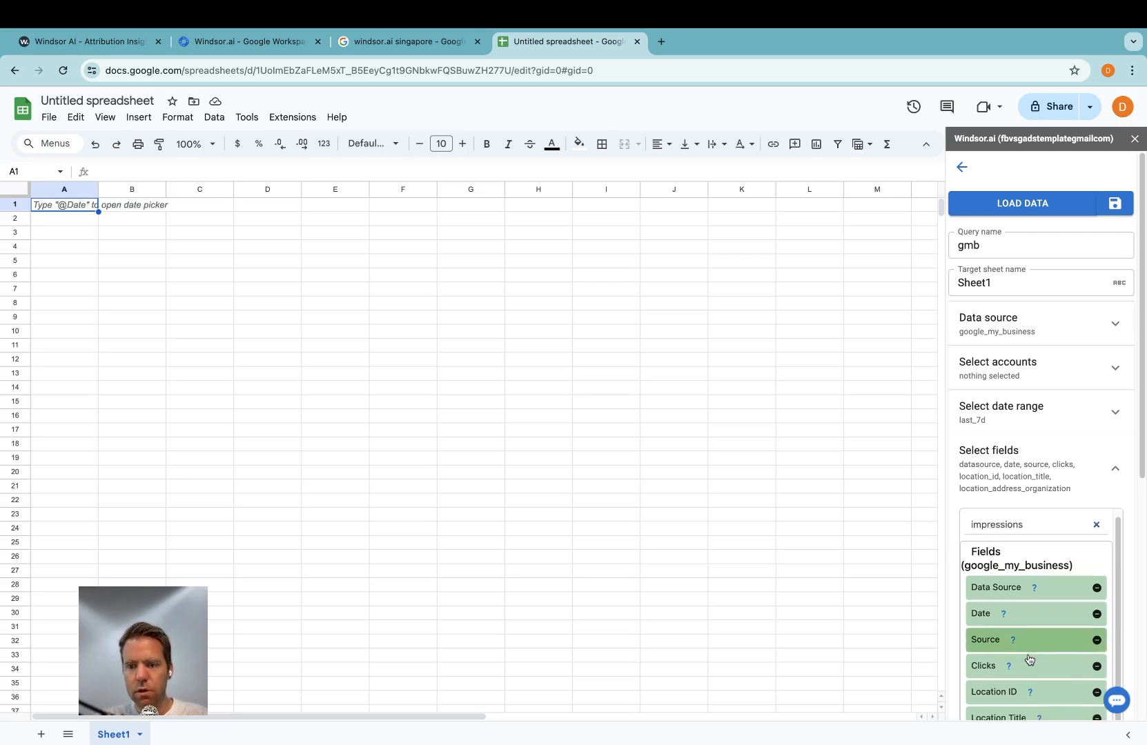
{"action": "left_click", "coordinate": [1054, 687]}
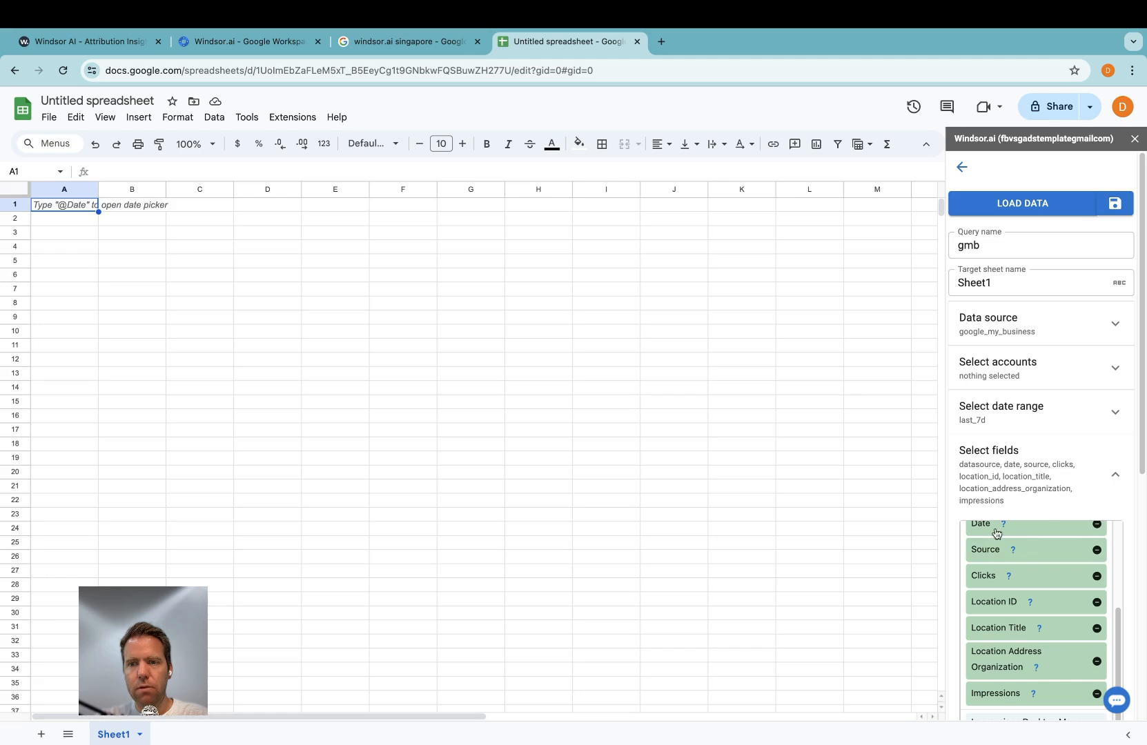
{"action": "scroll", "coordinate": [1039, 559], "scroll_direction": "up", "scroll_amount": 3}
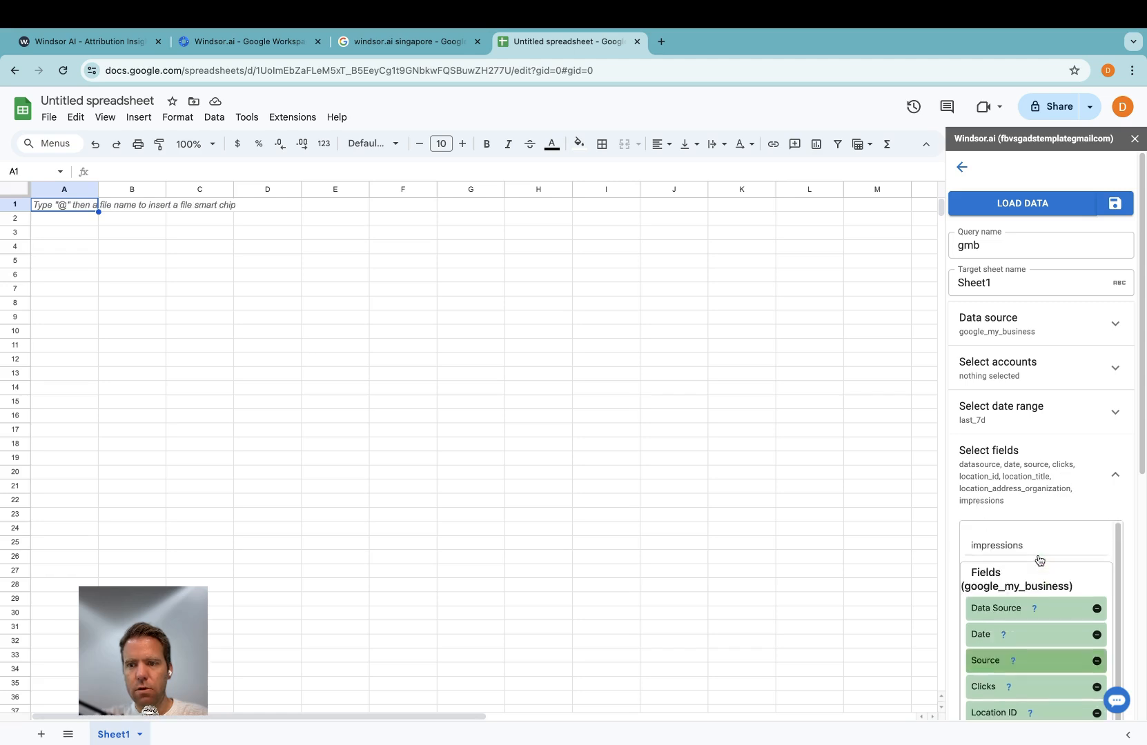
{"action": "left_click", "coordinate": [1114, 477]}
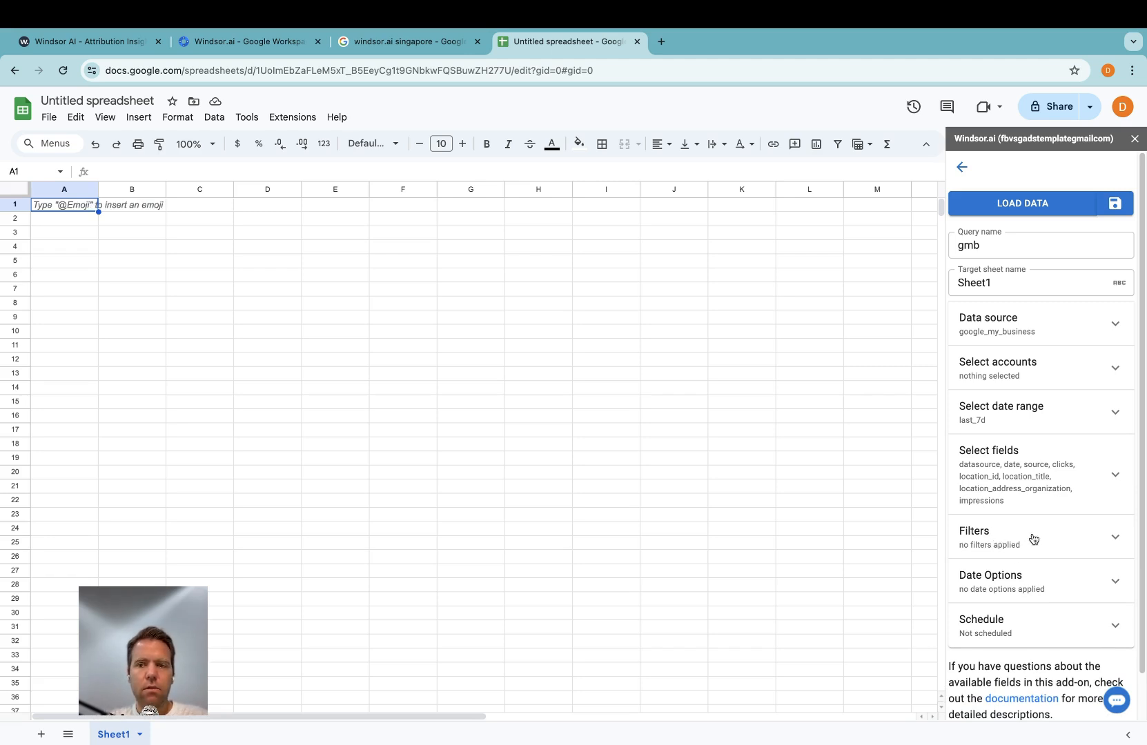
- Review the schedule's refresh periods, keep No refresh, and load the query's data into the sheet
{"action": "left_click", "coordinate": [996, 628]}
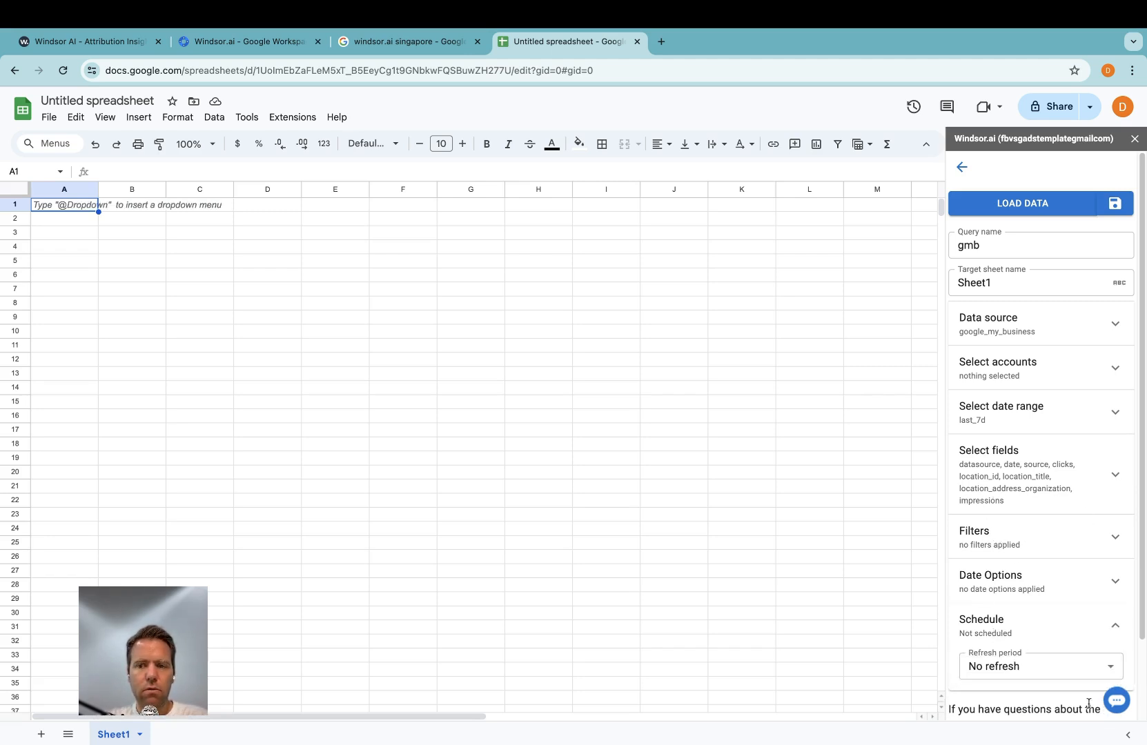
{"action": "left_click", "coordinate": [1048, 681]}
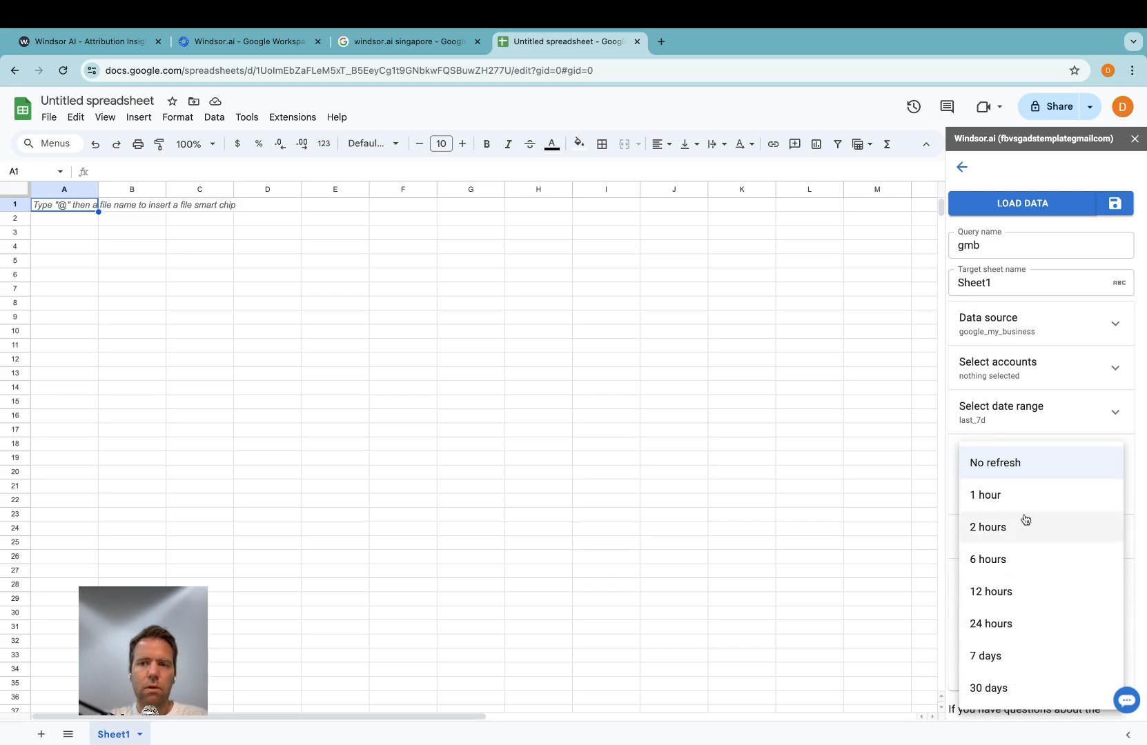
{"action": "left_click", "coordinate": [1035, 428]}
{"action": "left_click", "coordinate": [1021, 200]}
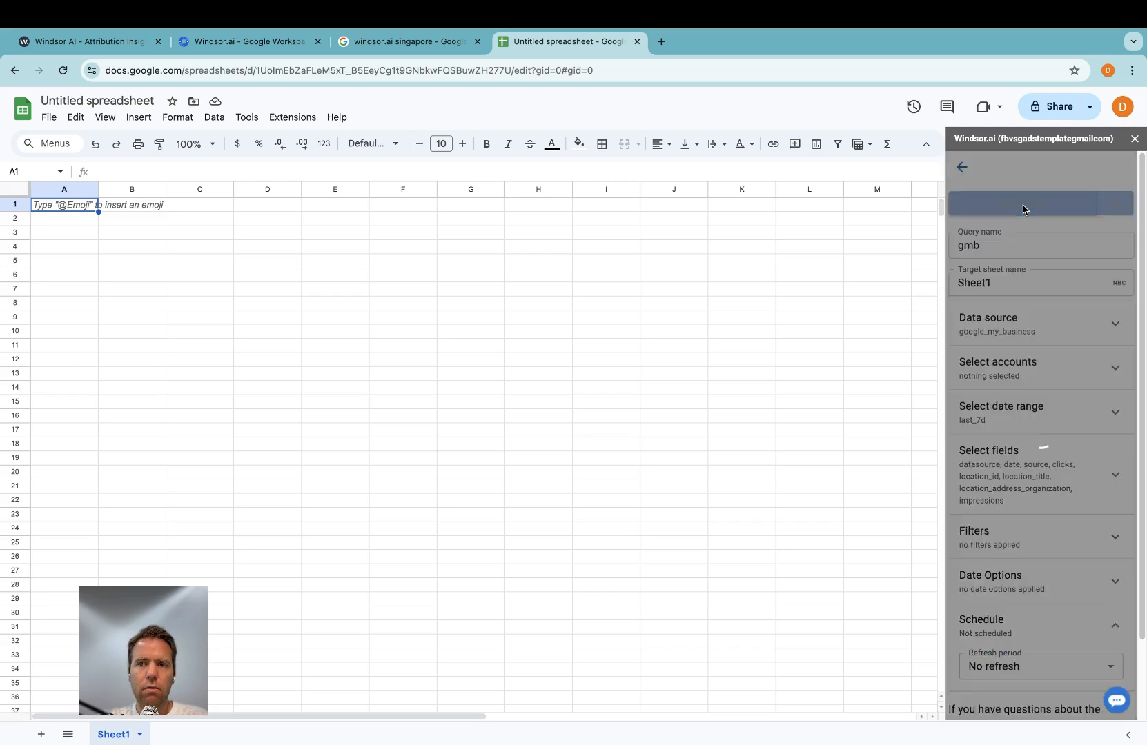